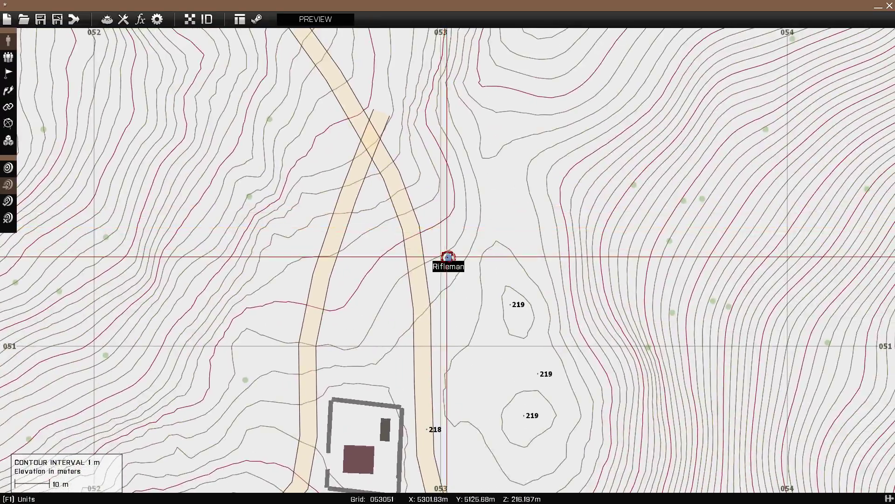
Step: Replace the Rifleman's initialization command with enableEnvironment, accepted from autocomplete
{"action": "double_click", "coordinate": [448, 258]}
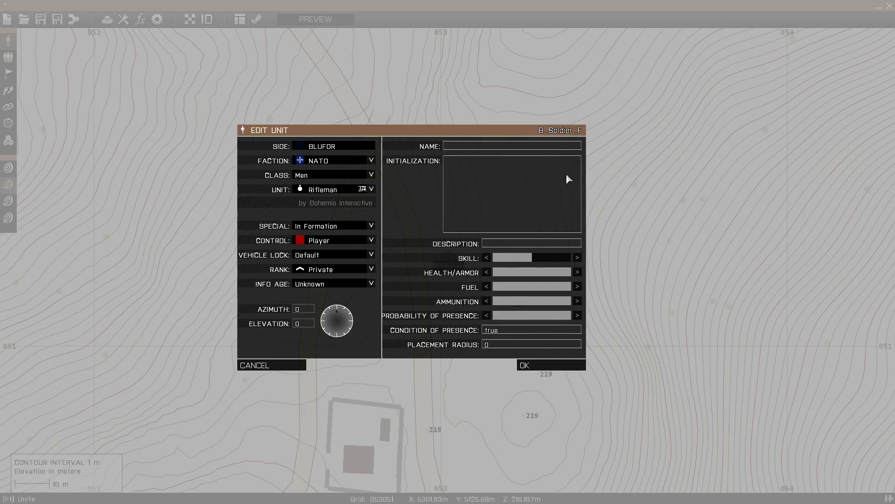
{"action": "type", "text": "disable"}
{"action": "type", "text": "UserInput"}
{"action": "key", "text": "ctrl+a"}
{"action": "key", "text": "BackSpace"}
{"action": "type", "text": "enabl"}
{"action": "key", "text": "Tab"}
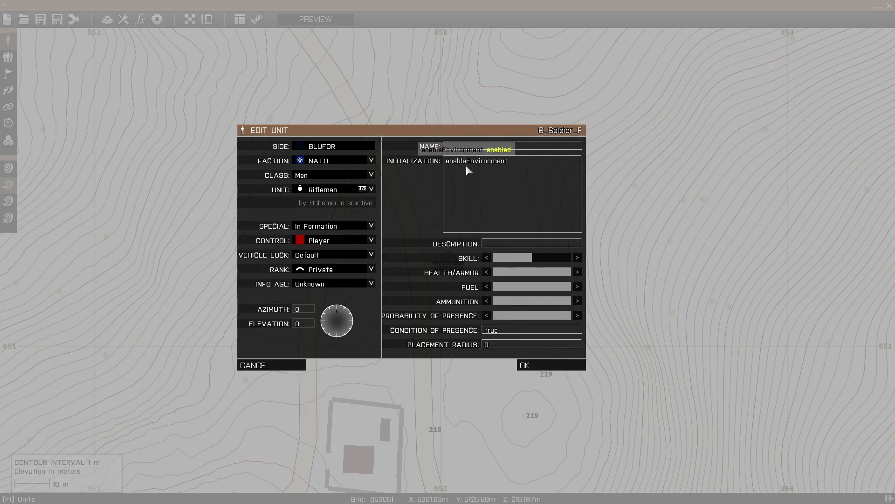
Step: Show Scripting Help for enableEnvironment, move it up-left, and view the Boolean type explanation
{"action": "key", "text": "F1"}
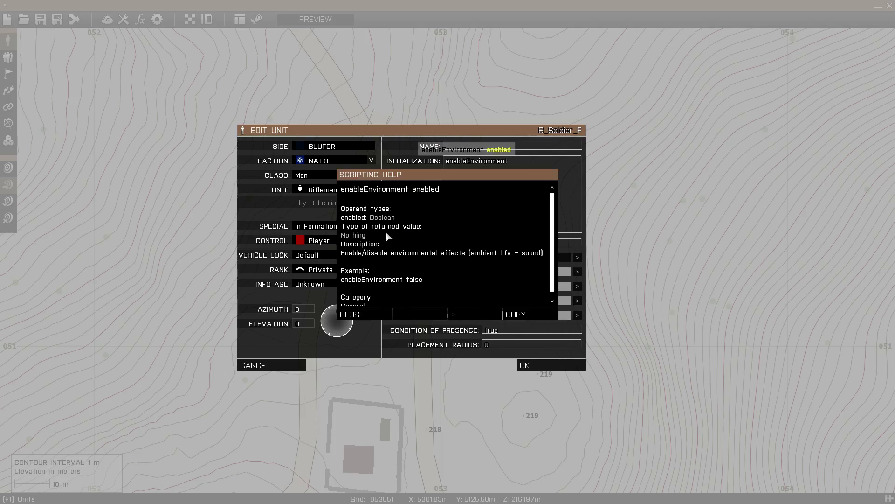
{"action": "left_click_drag", "start_coordinate": [365, 178], "coordinate": [242, 154]}
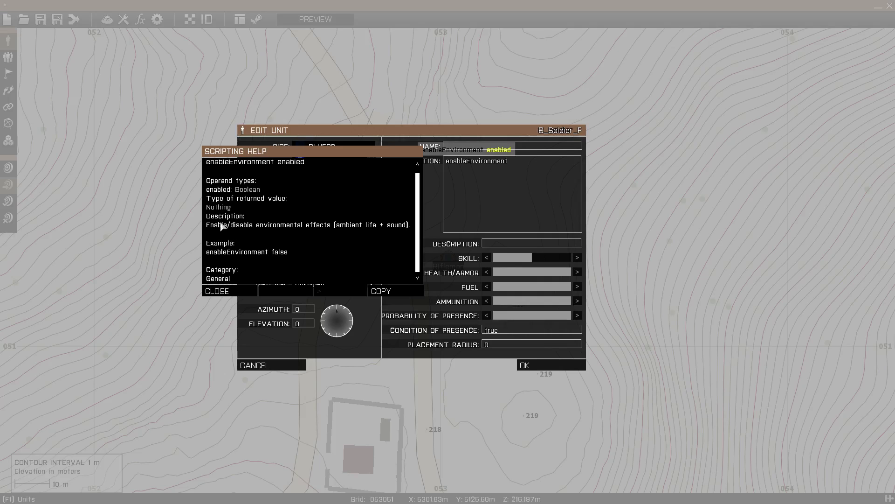
{"action": "left_click", "coordinate": [251, 189]}
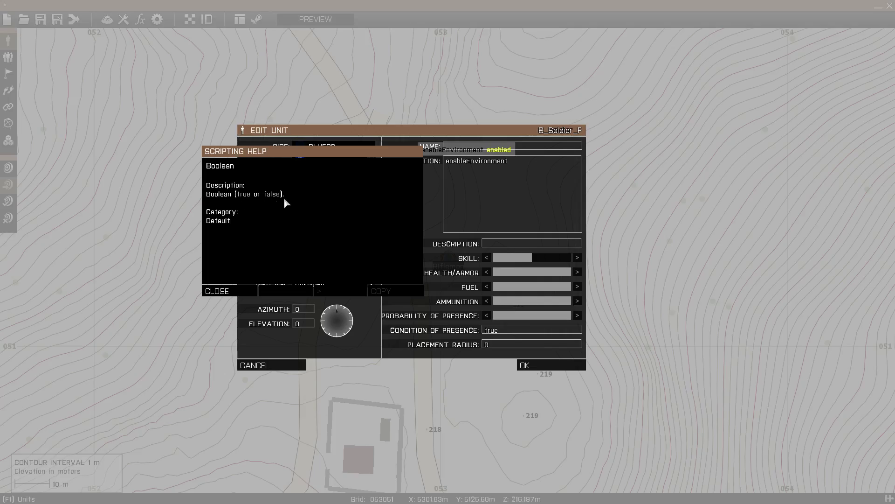
Step: Close Scripting Help and confirm the Rifleman's Edit Unit dialog with OK
{"action": "left_click", "coordinate": [226, 291]}
{"action": "left_click", "coordinate": [267, 363]}
{"action": "scroll", "coordinate": [332, 308], "scroll_direction": "down", "scroll_amount": 3}
{"action": "scroll", "coordinate": [332, 308], "scroll_direction": "down", "scroll_amount": 3}
{"action": "scroll", "coordinate": [386, 270], "scroll_direction": "down", "scroll_amount": 3}
{"action": "scroll", "coordinate": [380, 256], "scroll_direction": "down", "scroll_amount": 3}
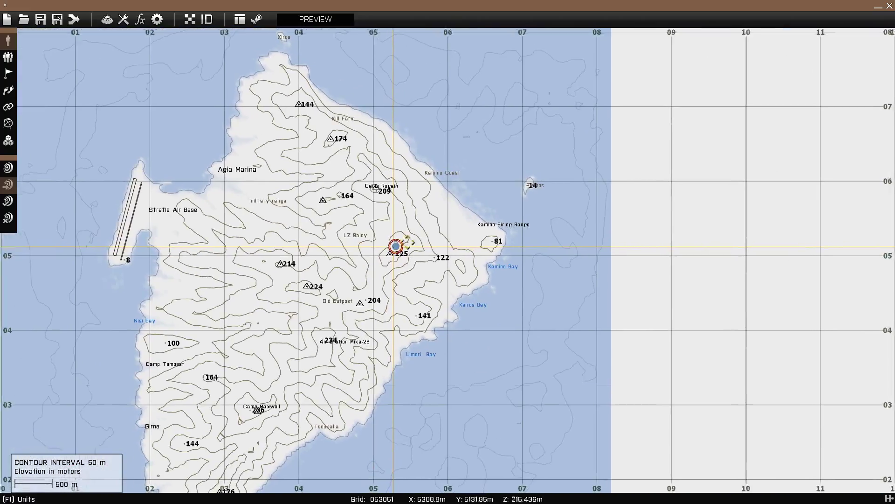
{"action": "scroll", "coordinate": [394, 254], "scroll_direction": "up", "scroll_amount": 3}
{"action": "scroll", "coordinate": [433, 212], "scroll_direction": "up", "scroll_amount": 5}
{"action": "scroll", "coordinate": [438, 146], "scroll_direction": "up", "scroll_amount": 3}
{"action": "scroll", "coordinate": [422, 236], "scroll_direction": "down", "scroll_amount": 1}
{"action": "scroll", "coordinate": [422, 236], "scroll_direction": "down", "scroll_amount": 3}
{"action": "scroll", "coordinate": [448, 246], "scroll_direction": "up", "scroll_amount": 1}
{"action": "scroll", "coordinate": [469, 258], "scroll_direction": "up", "scroll_amount": 1}
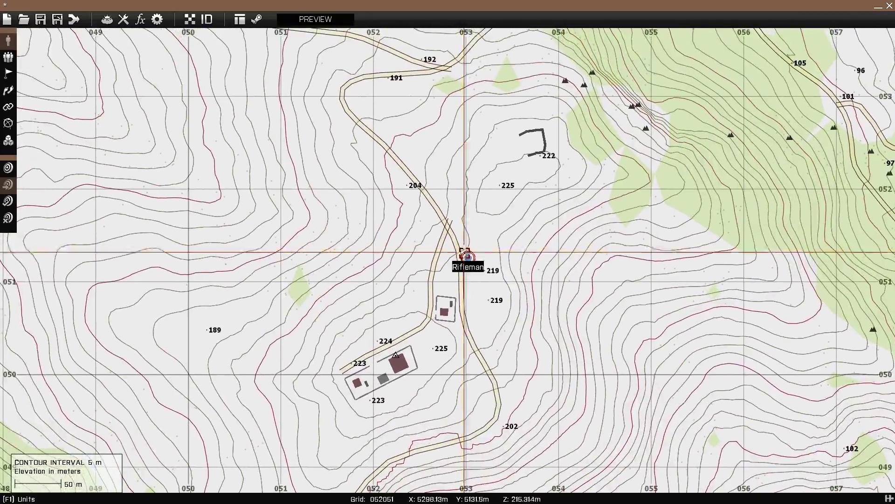
{"action": "scroll", "coordinate": [477, 270], "scroll_direction": "down", "scroll_amount": 2}
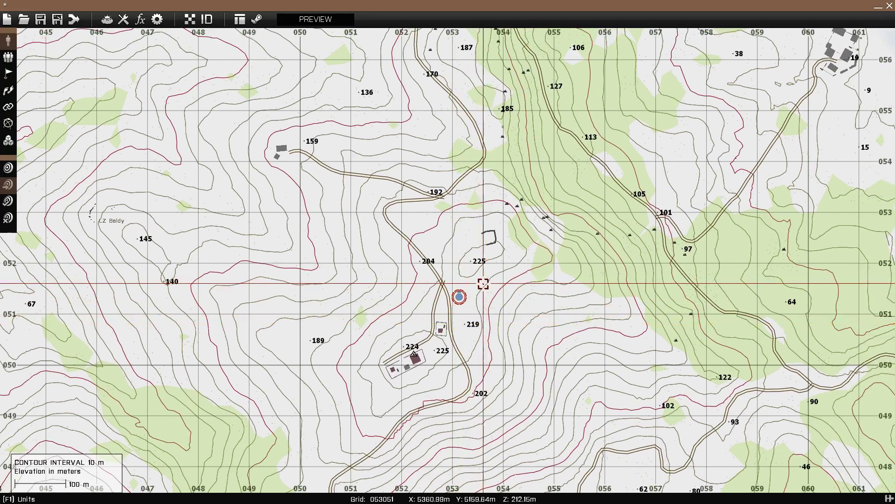
{"action": "scroll", "coordinate": [474, 288], "scroll_direction": "down", "scroll_amount": 2}
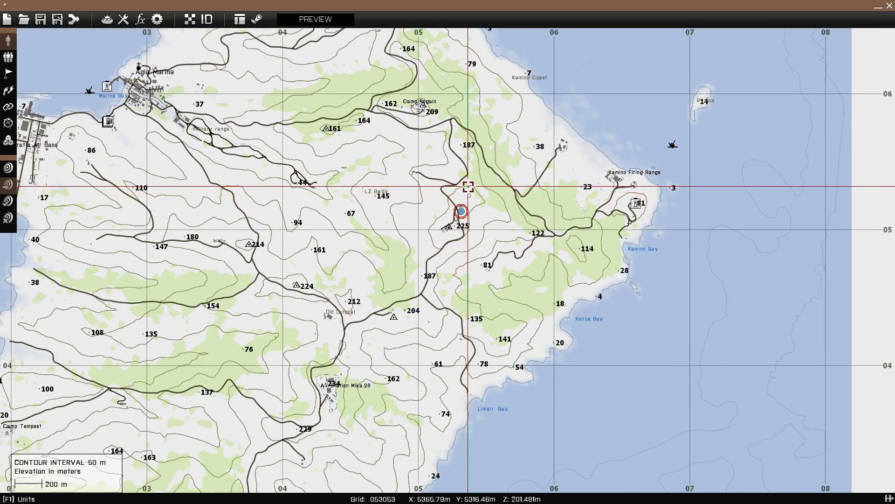